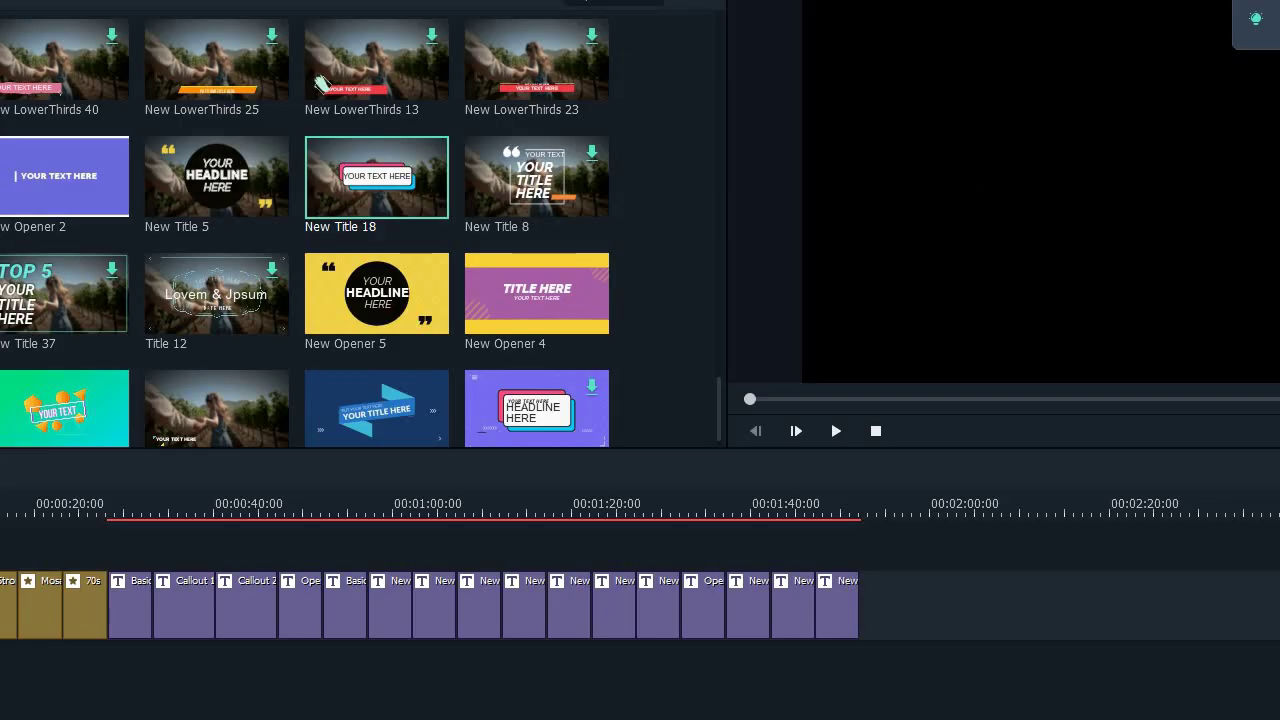
Step: Start playing the countdown and title clips in Filmora's preview window
click(836, 431)
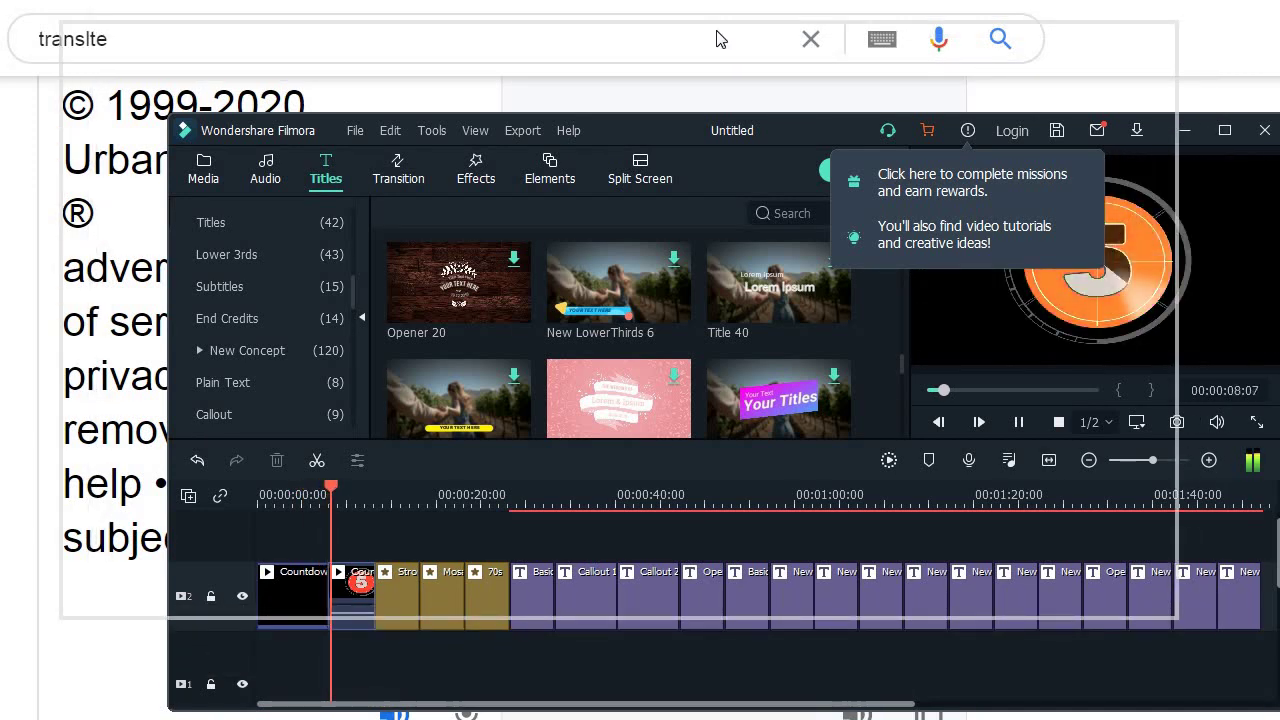
Step: Move Filmora up-left, resize and reposition the Chrome window, then make Filmora taller and wider
drag(716, 130, 608, 38)
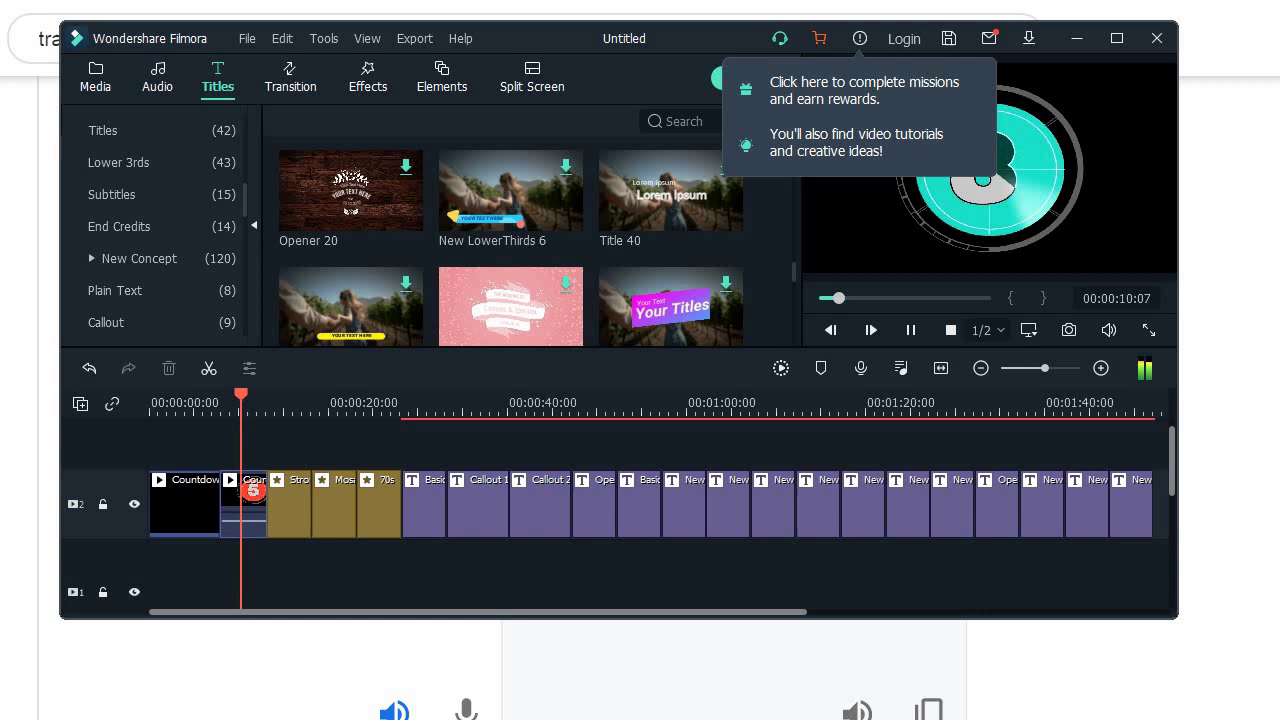
key(alt+Tab)
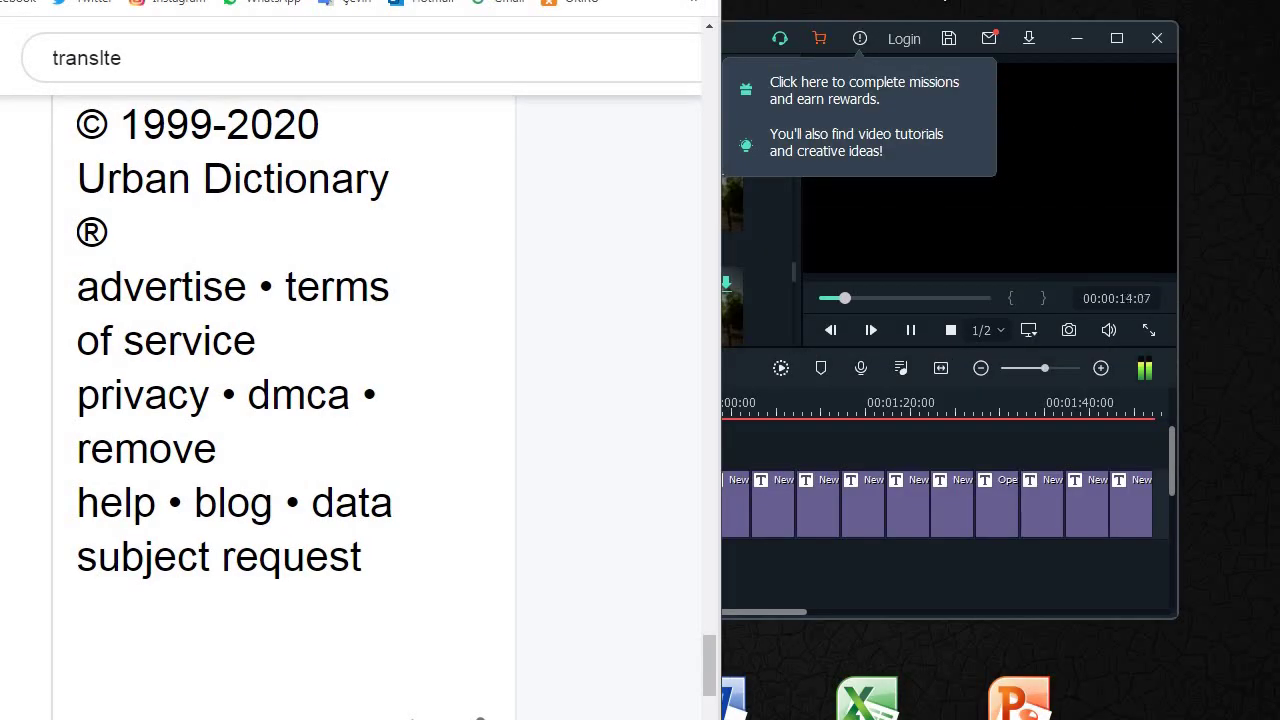
drag(627, 48, 842, 50)
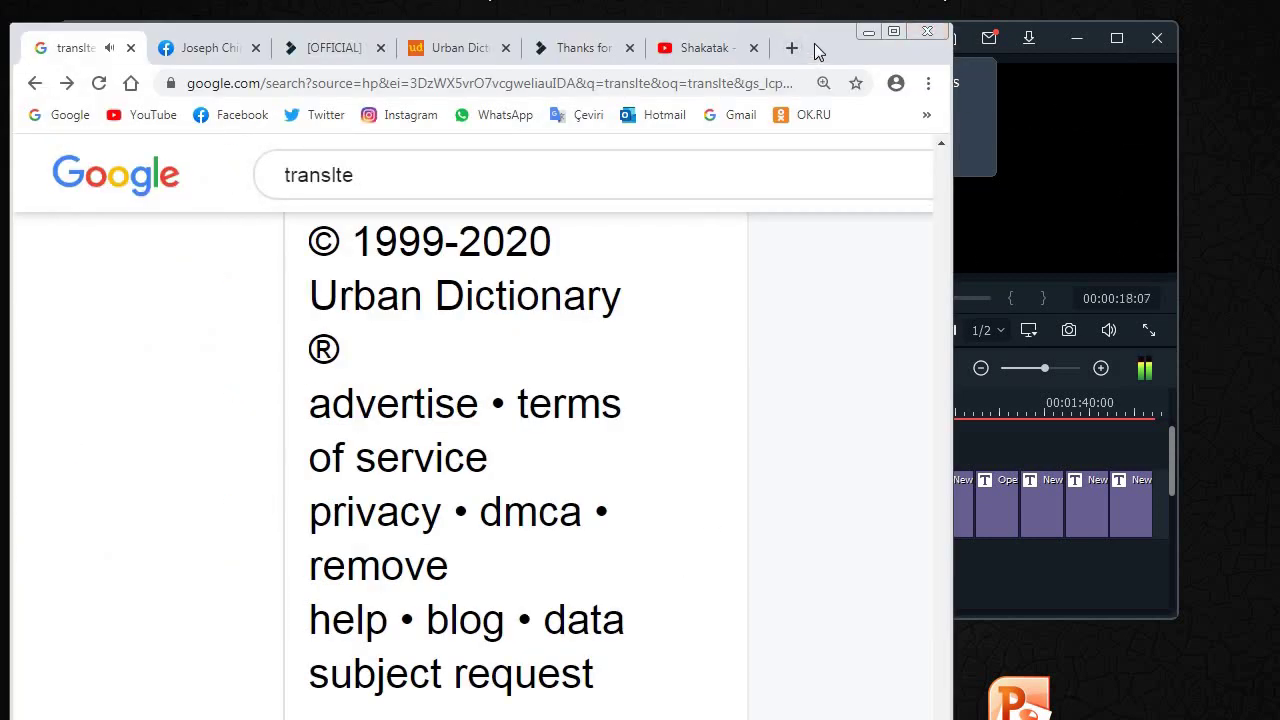
drag(819, 25, 800, 490)
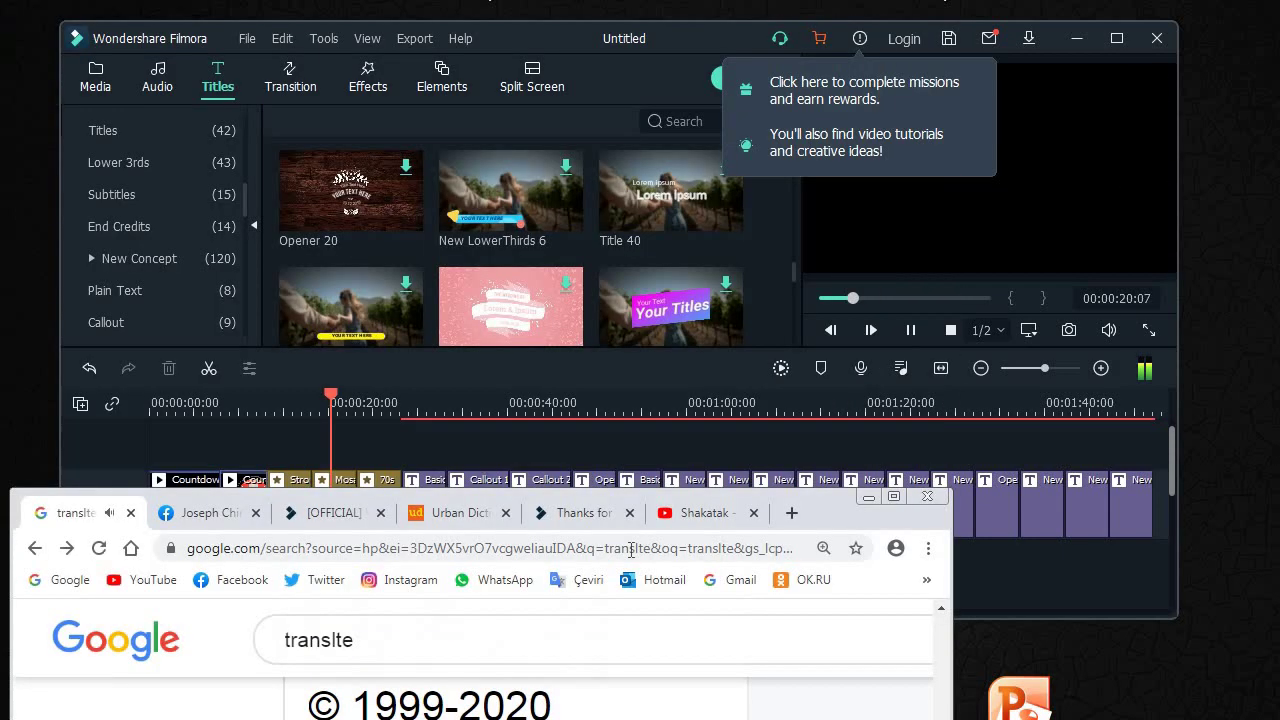
mouse_move(643, 528)
mouse_down()
mouse_move(813, 56)
mouse_move(828, 46)
mouse_up()
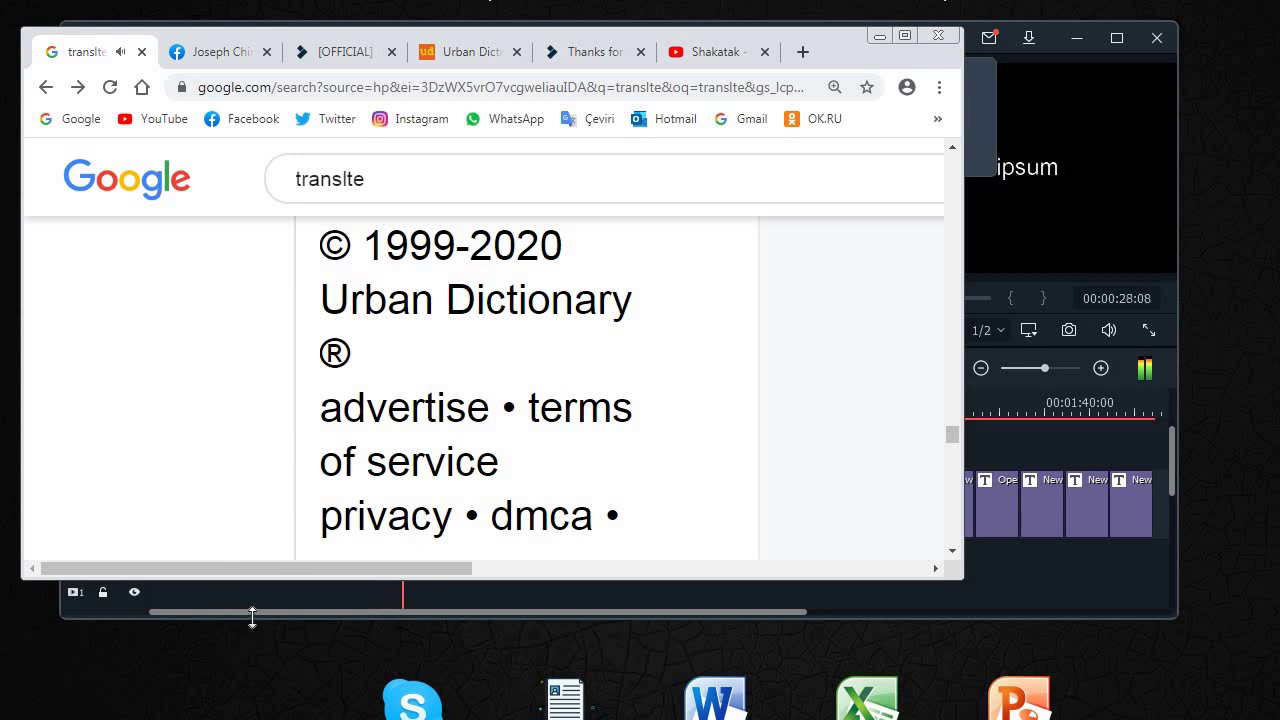
drag(251, 616, 251, 694)
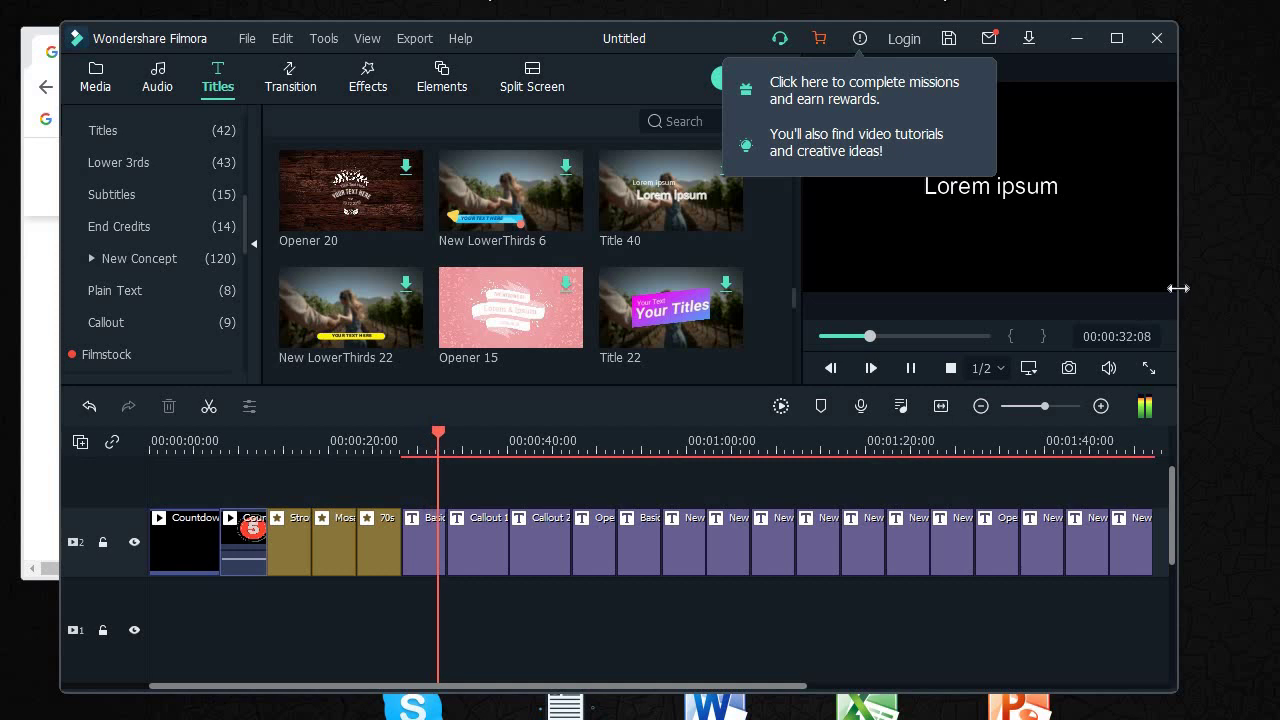
drag(1178, 288, 1244, 292)
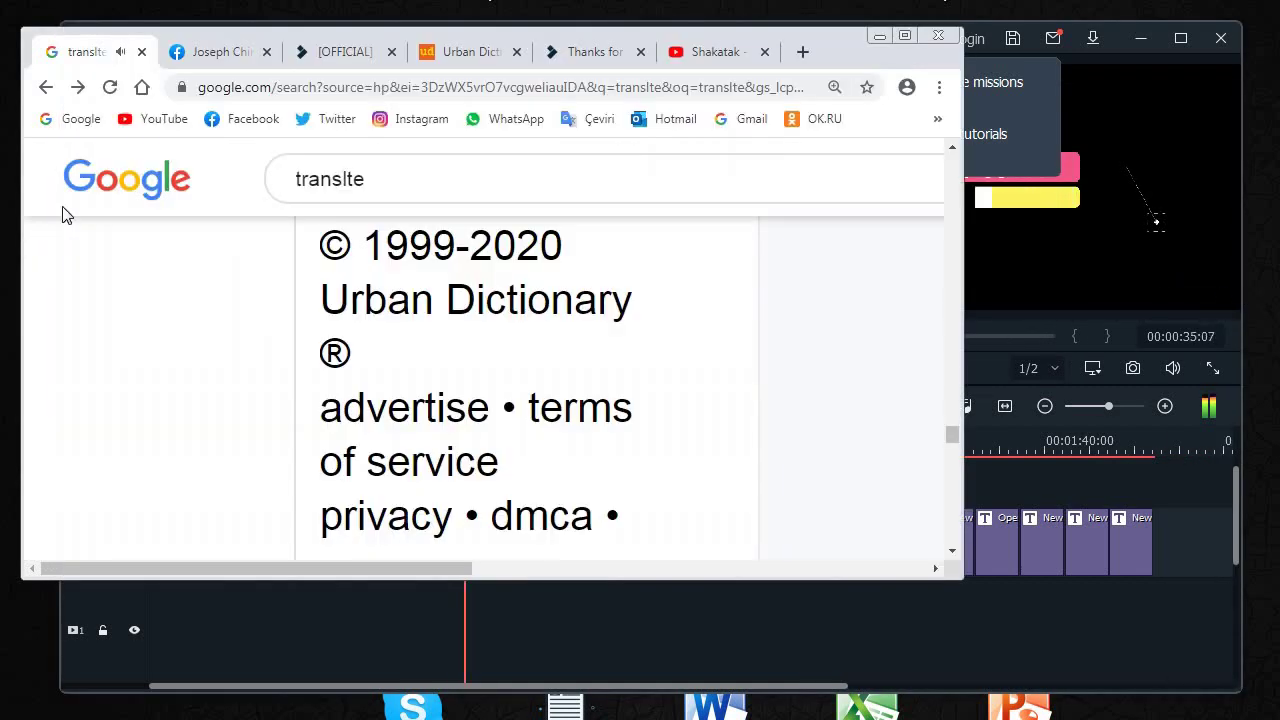
Step: Browse the Facebook, official Filmora, Urban Dictionary and Shakatak YouTube tabs, then add a new tab
click(50, 205)
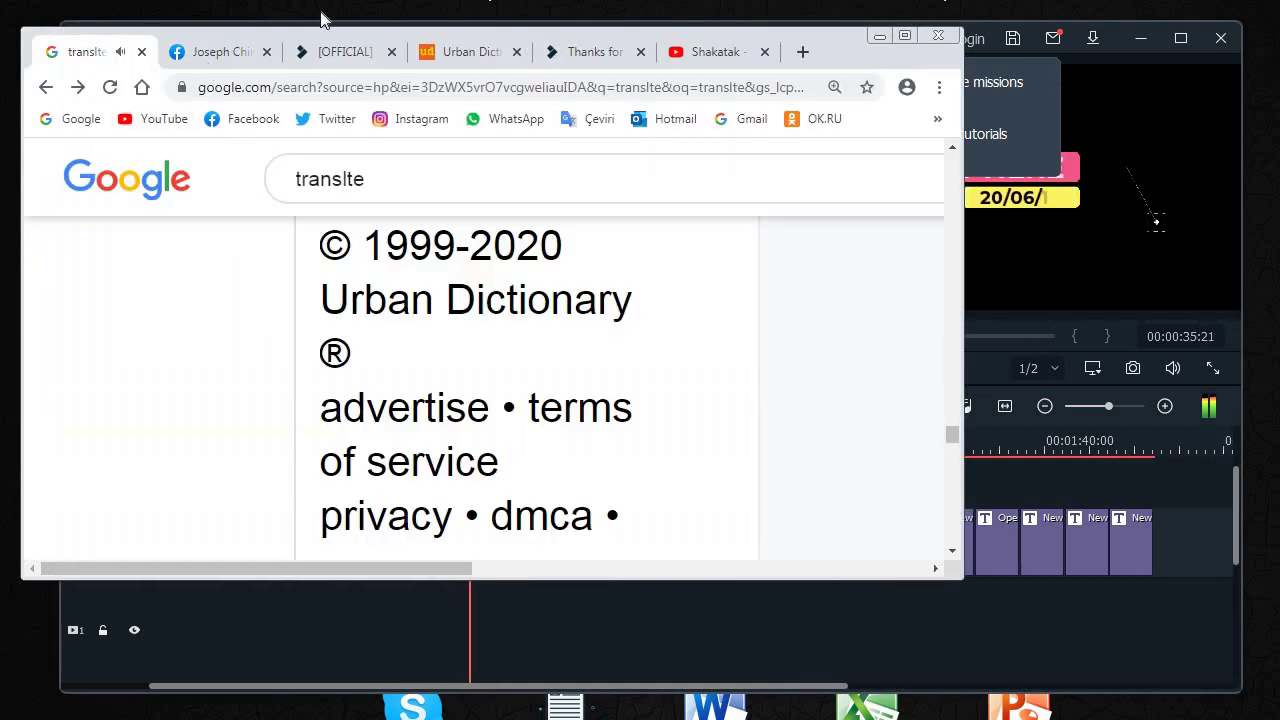
click(225, 52)
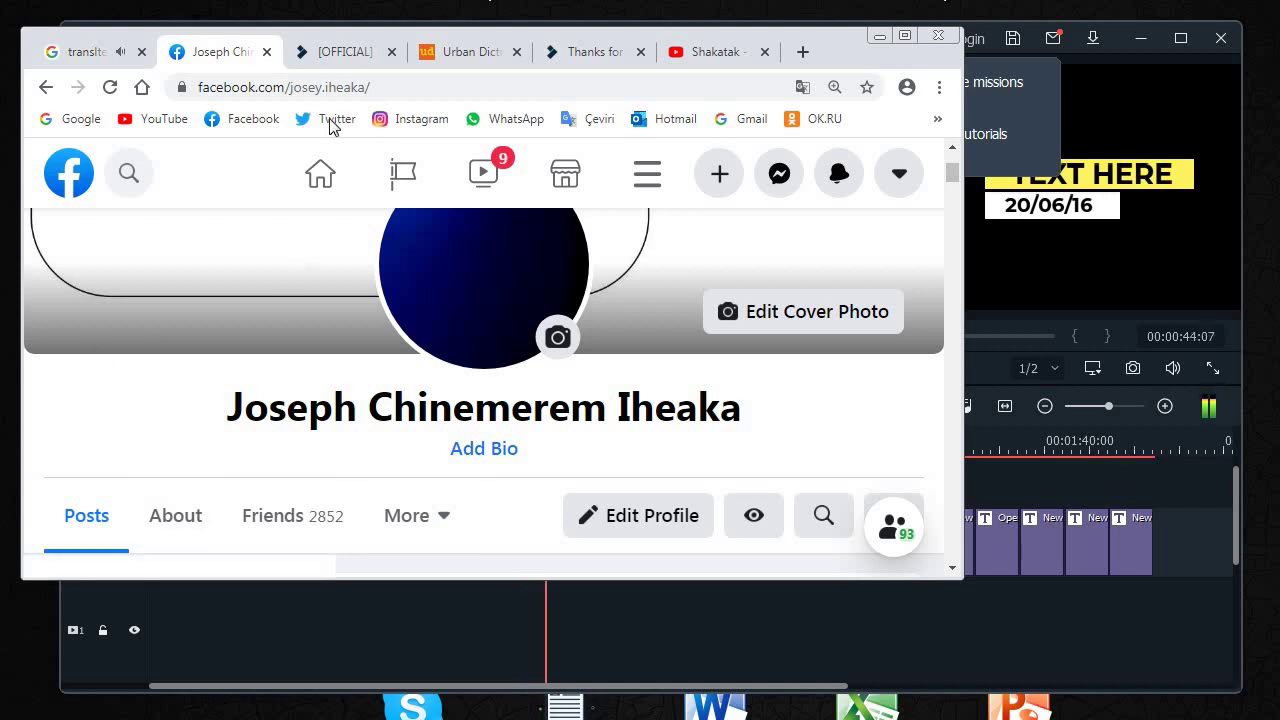
click(340, 51)
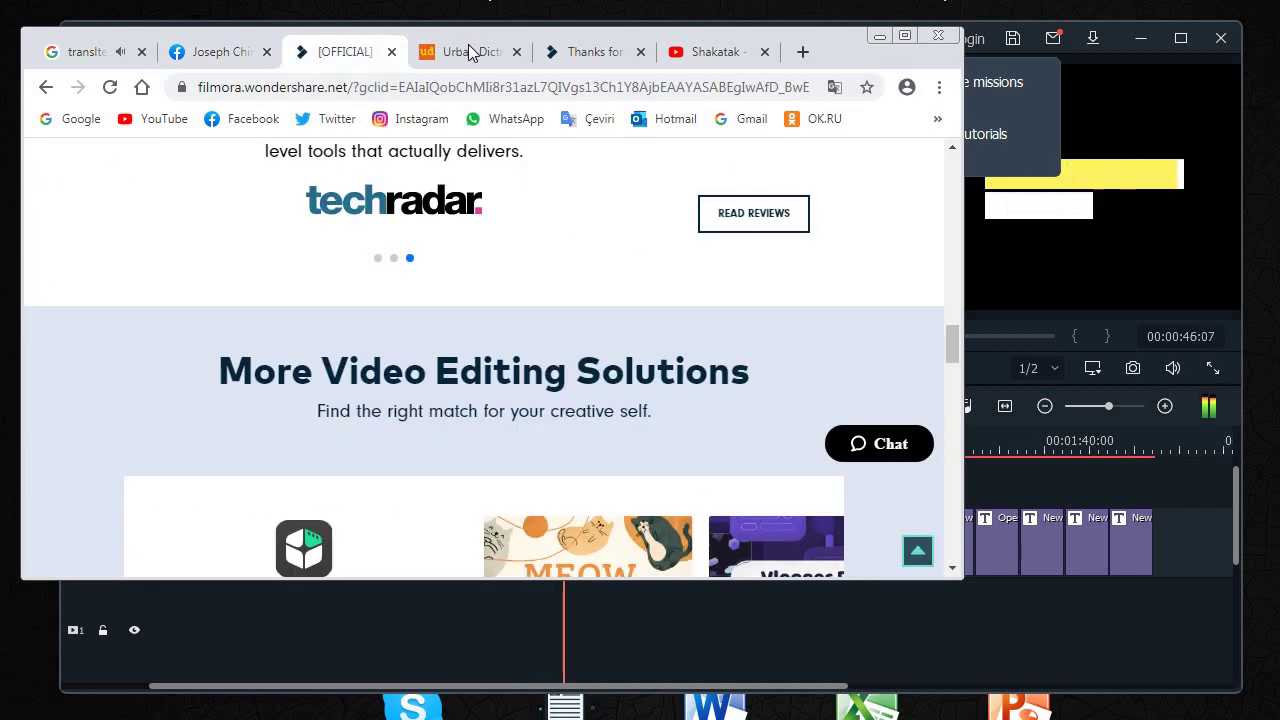
click(472, 51)
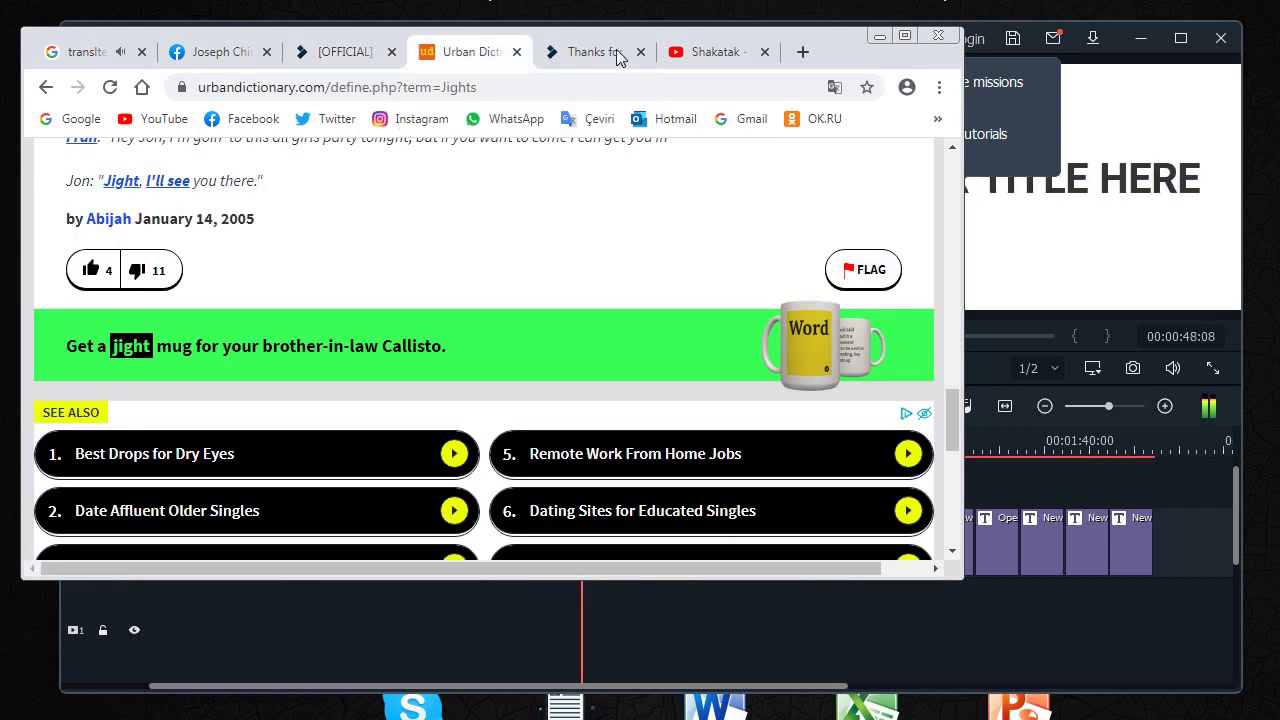
click(585, 52)
click(712, 52)
click(807, 58)
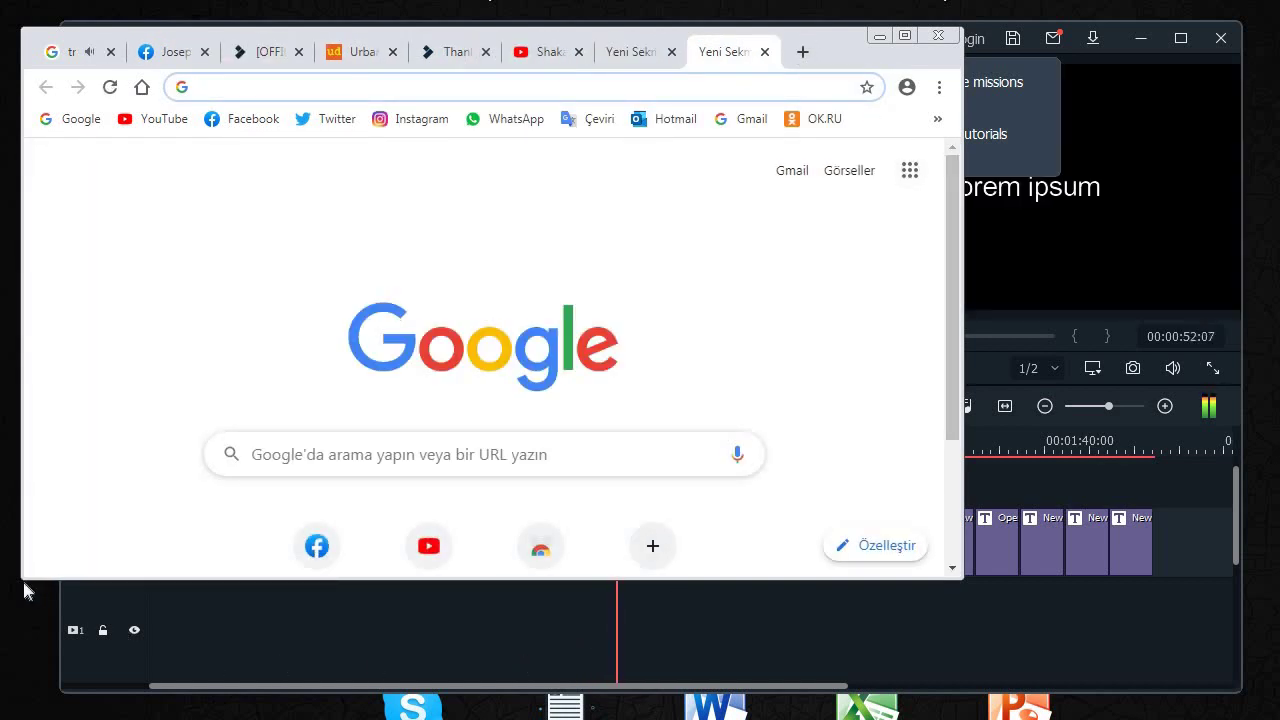
Step: Raise Filmora above Chrome and shorten its window
click(1130, 624)
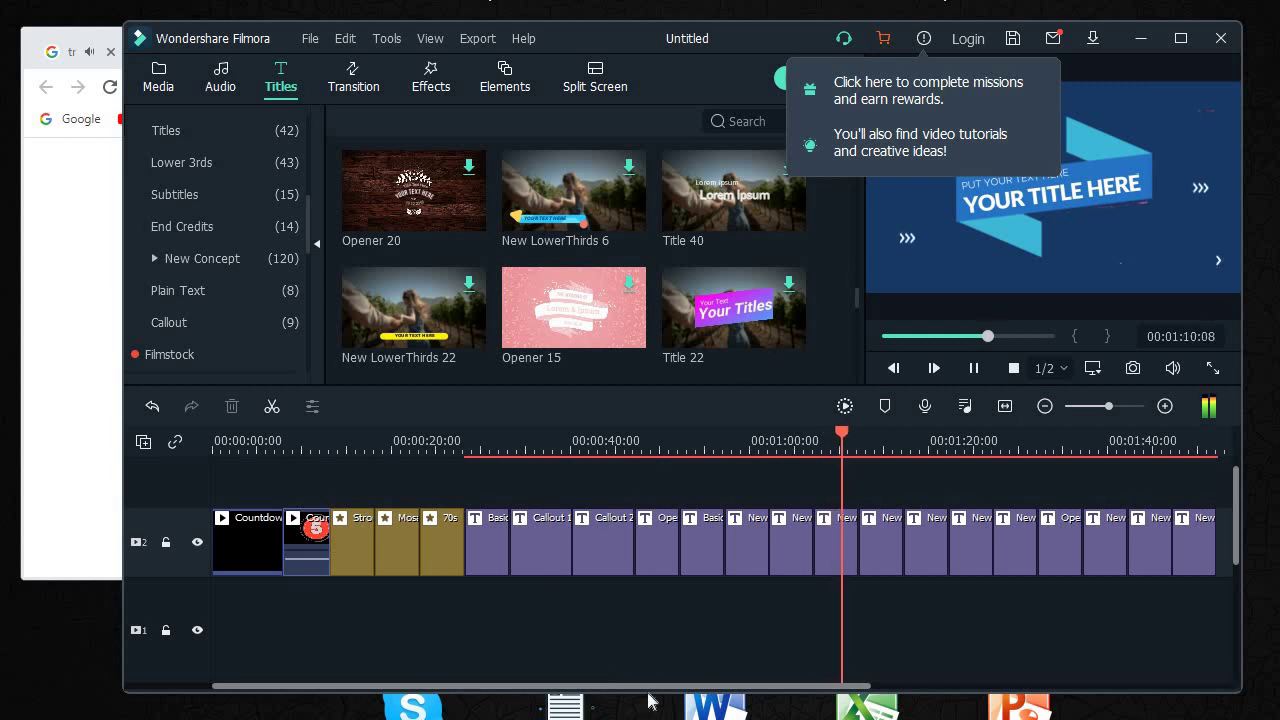
drag(716, 388, 779, 237)
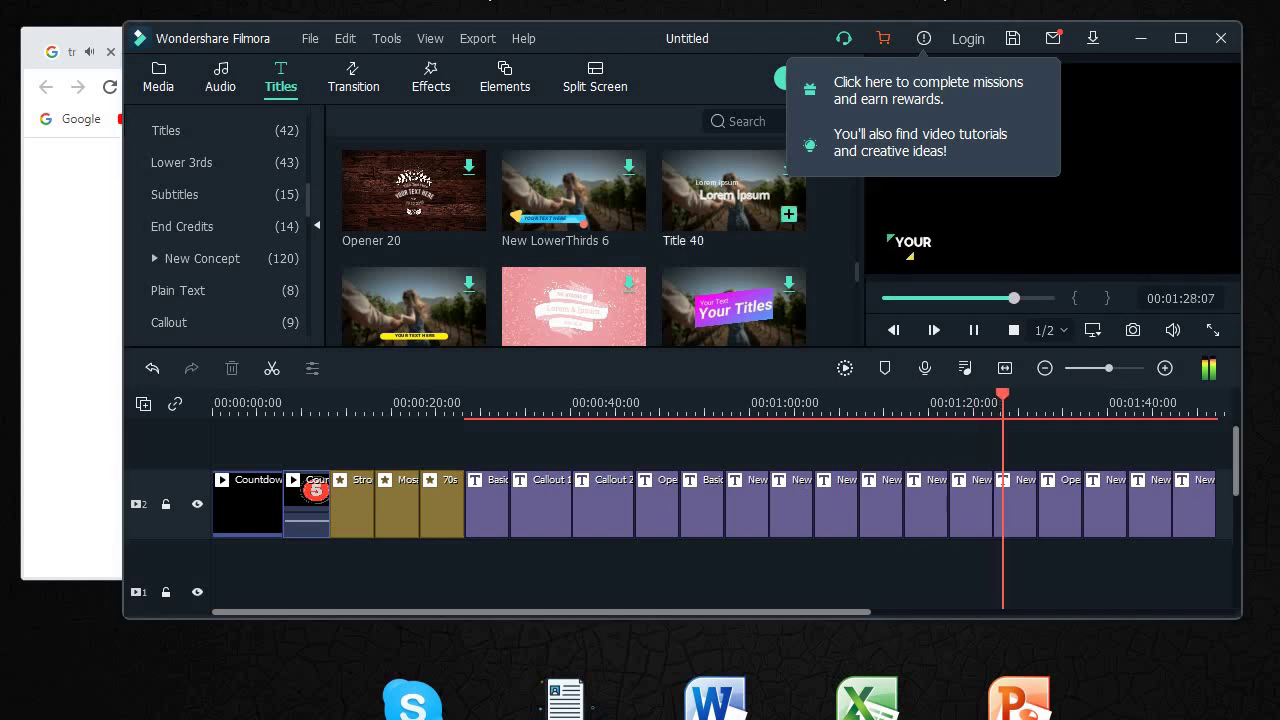
Step: Lower the Filmora window, add two more Chrome tabs, then raise Filmora and minimize Chrome
drag(771, 40, 776, 120)
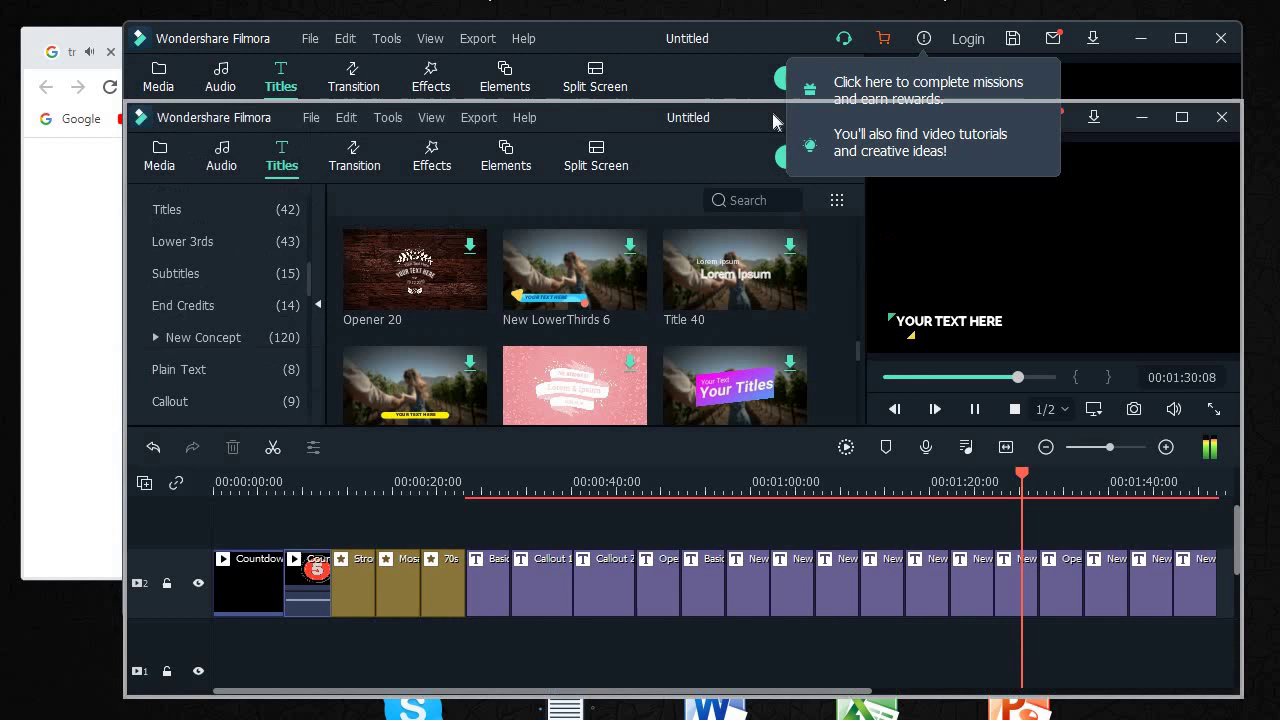
click(737, 51)
click(842, 45)
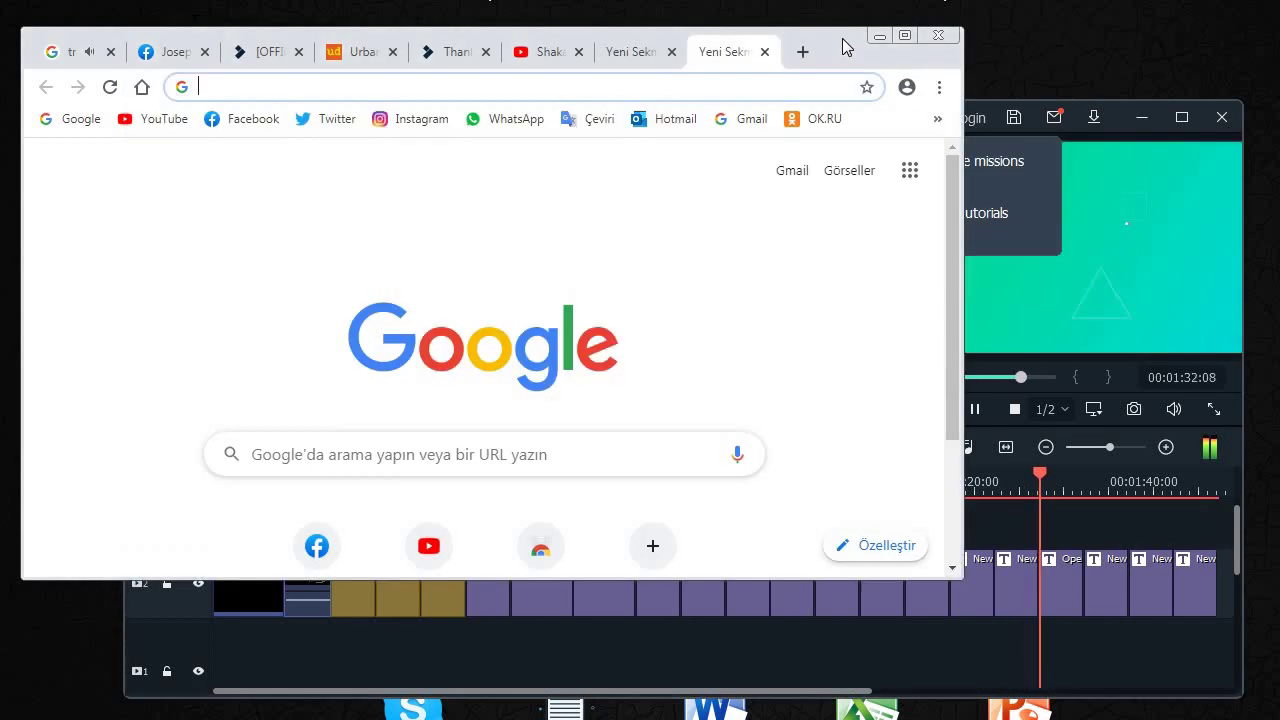
click(1122, 116)
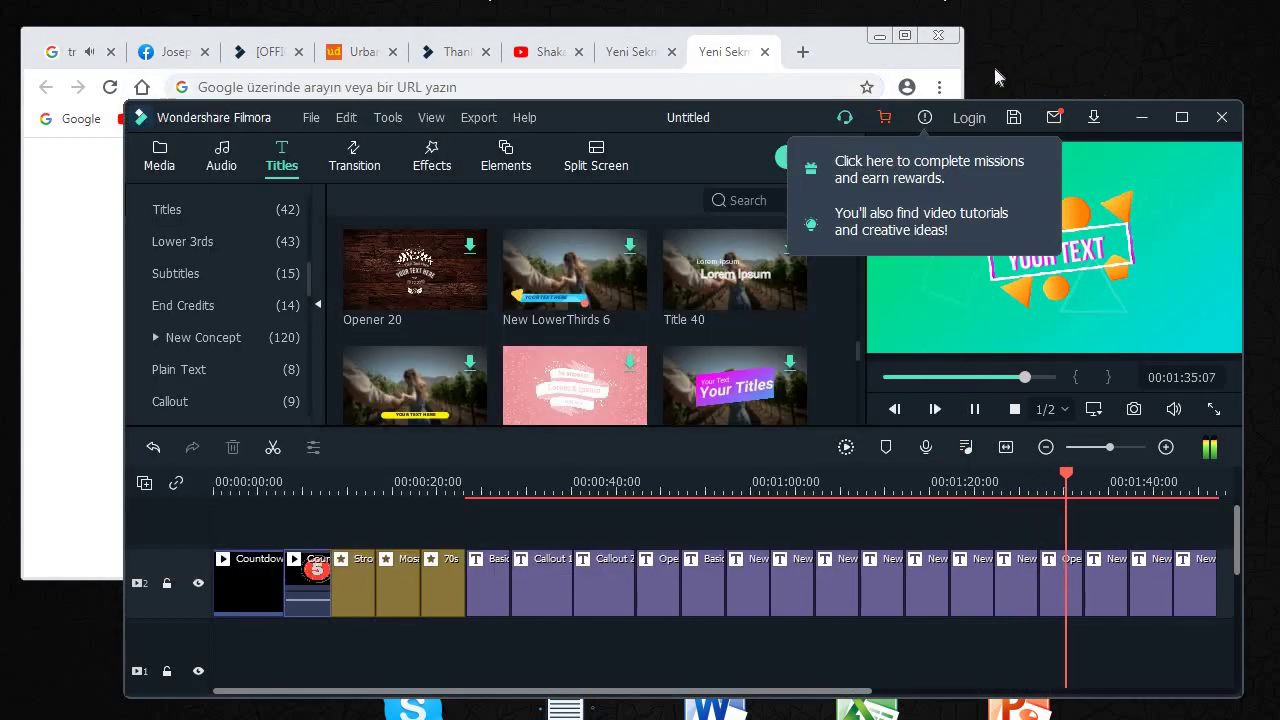
click(912, 38)
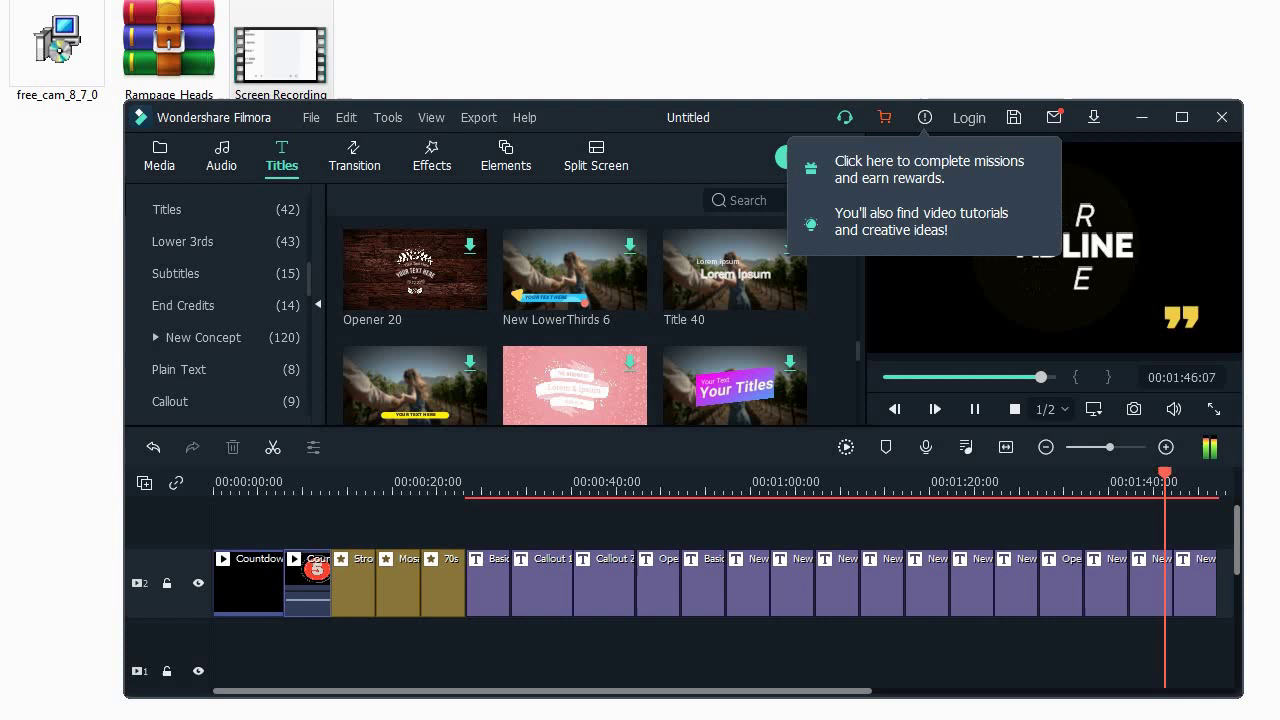
Step: Switch to the Karşıdan Yüklemeler Explorer window and drag it fully into view
key(alt+Tab)
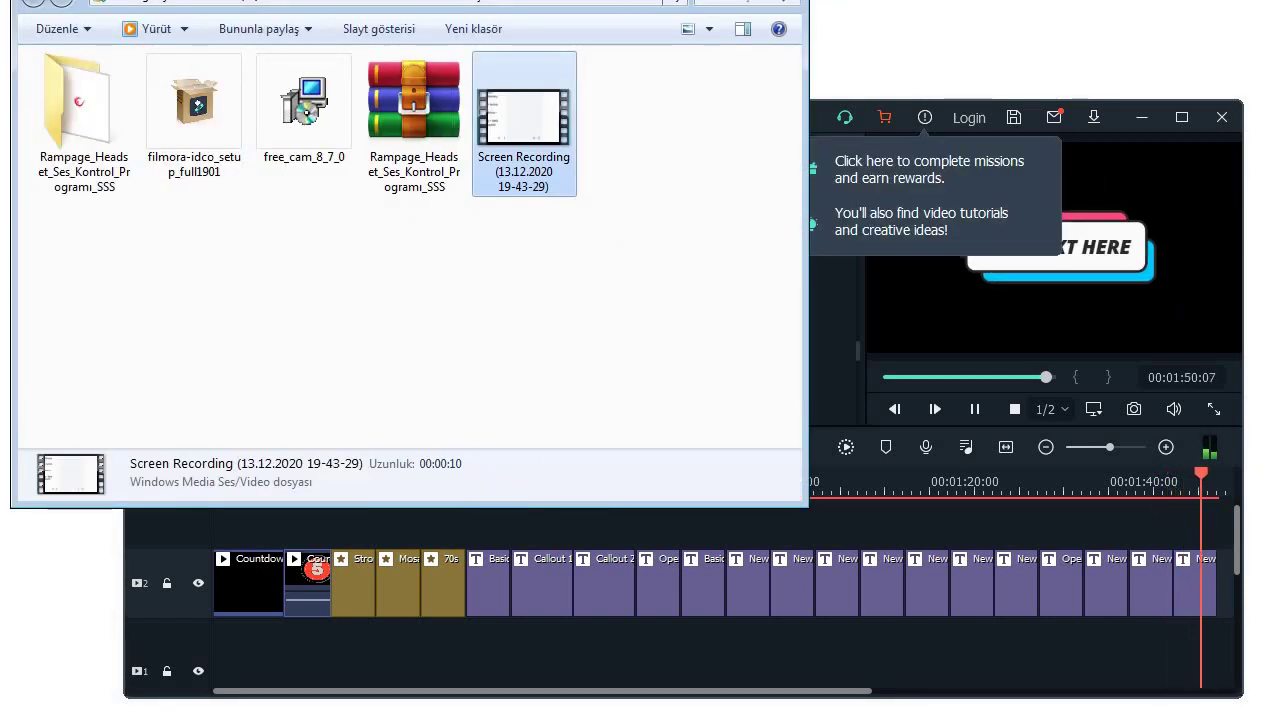
drag(490, 2, 640, 45)
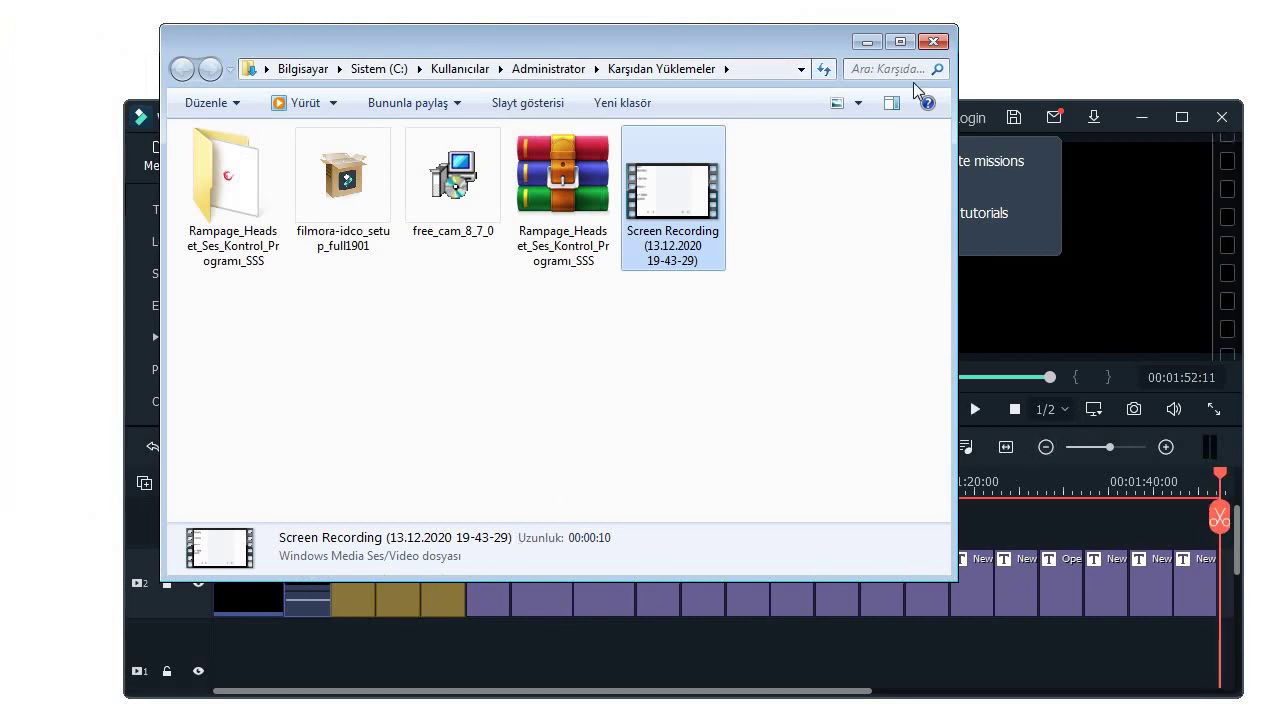
Step: Restart Filmora playback from 00:00, then open the Facebook profile picture options
click(1136, 452)
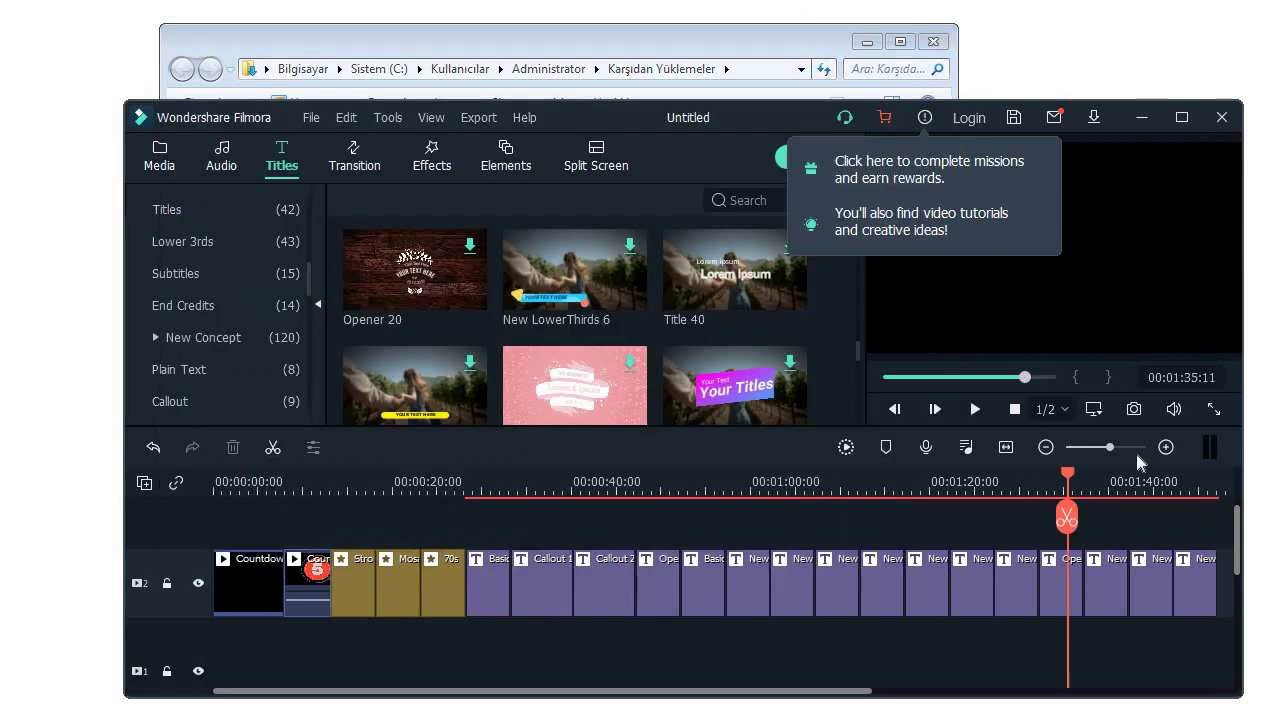
click(973, 409)
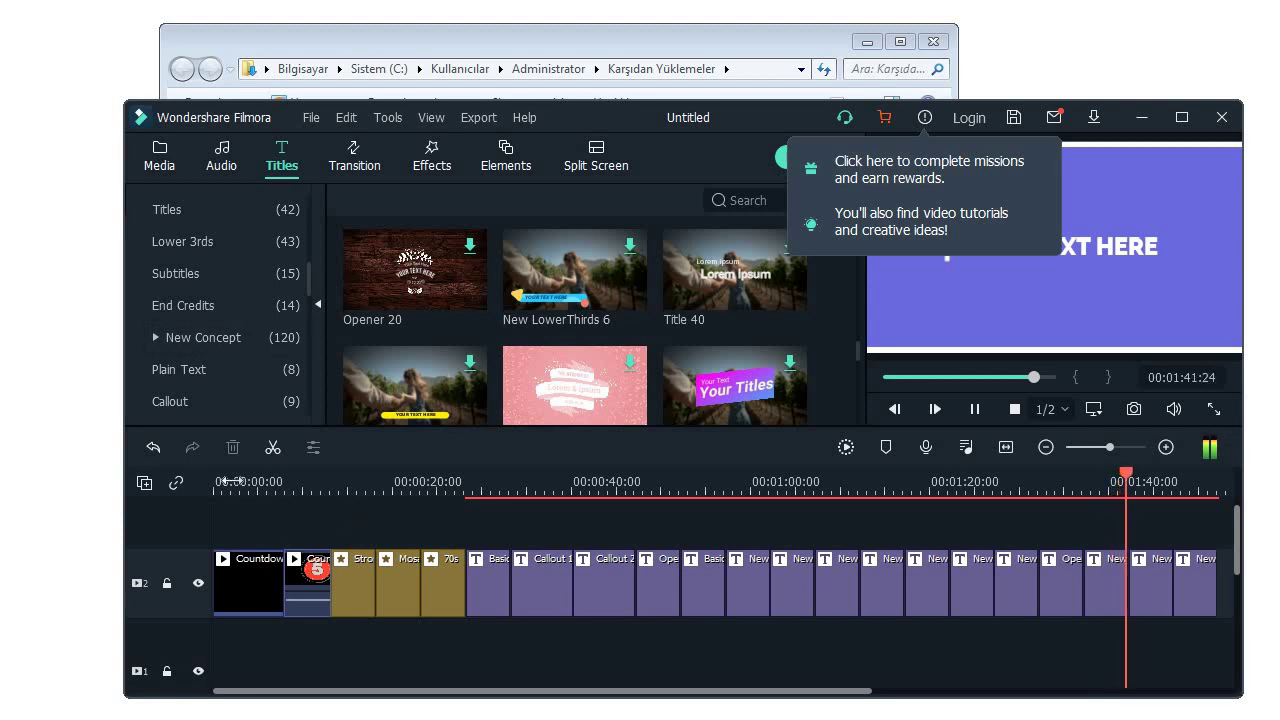
click(894, 409)
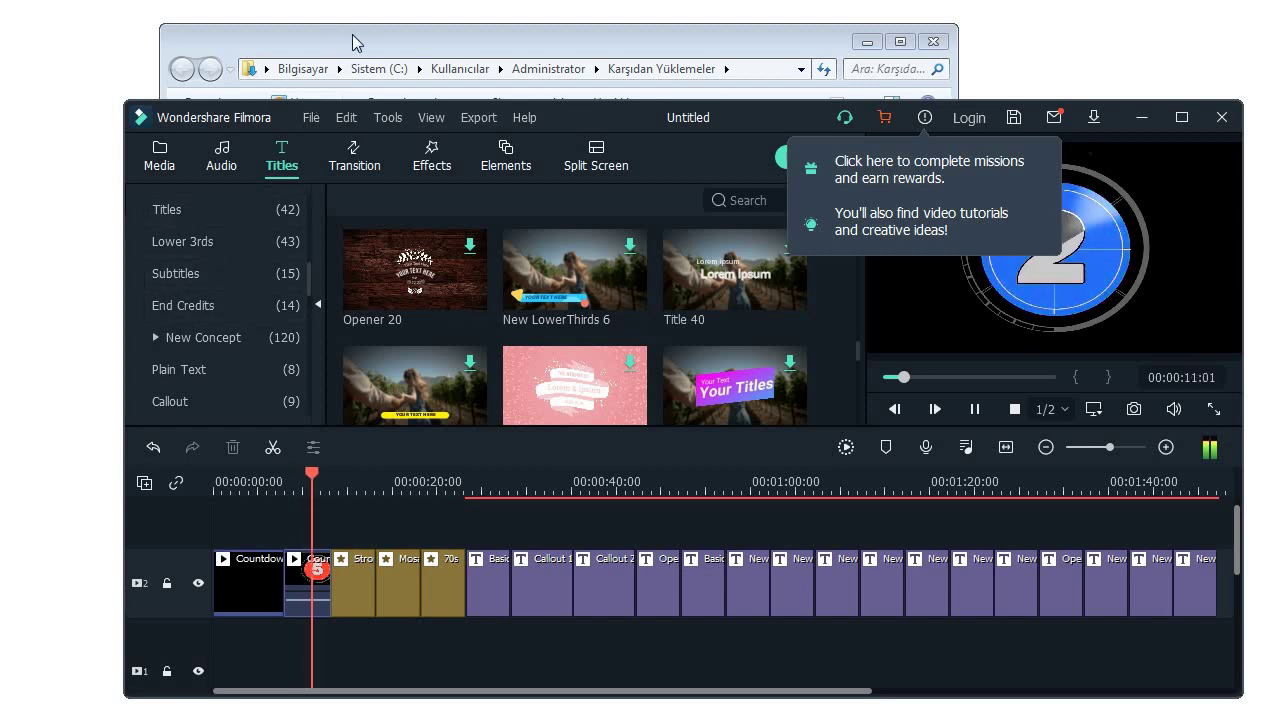
click(388, 42)
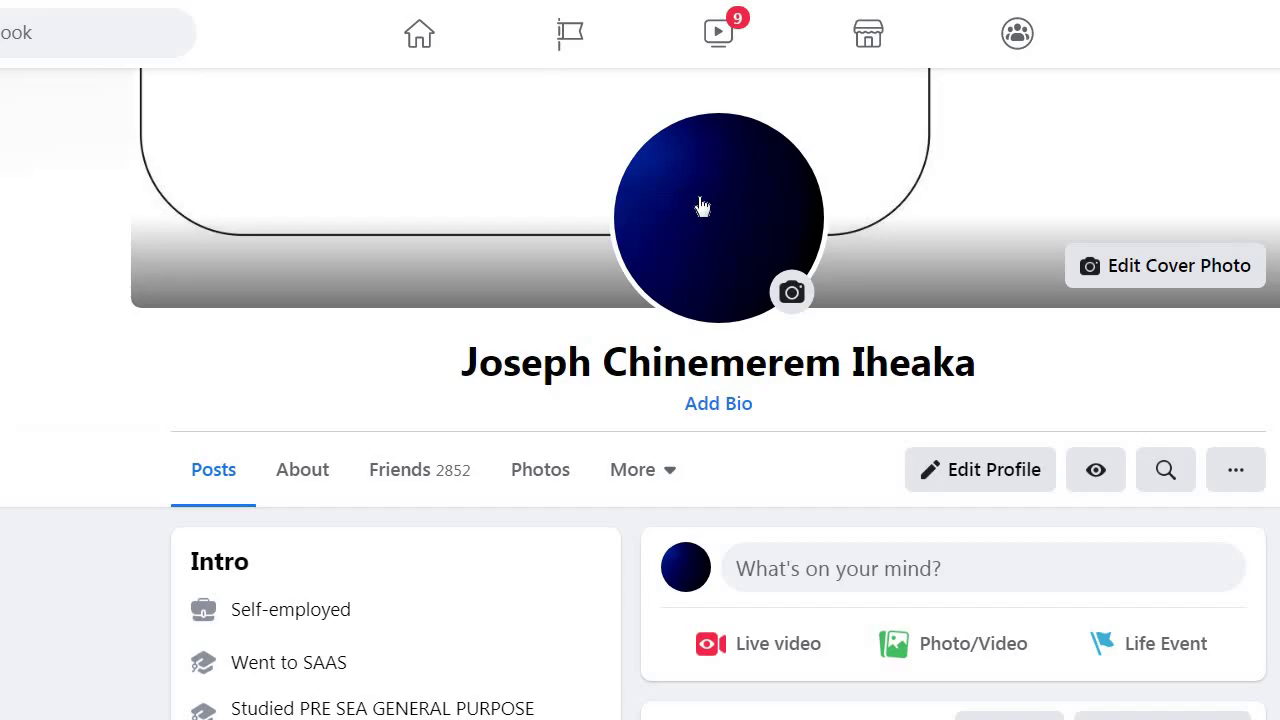
click(704, 206)
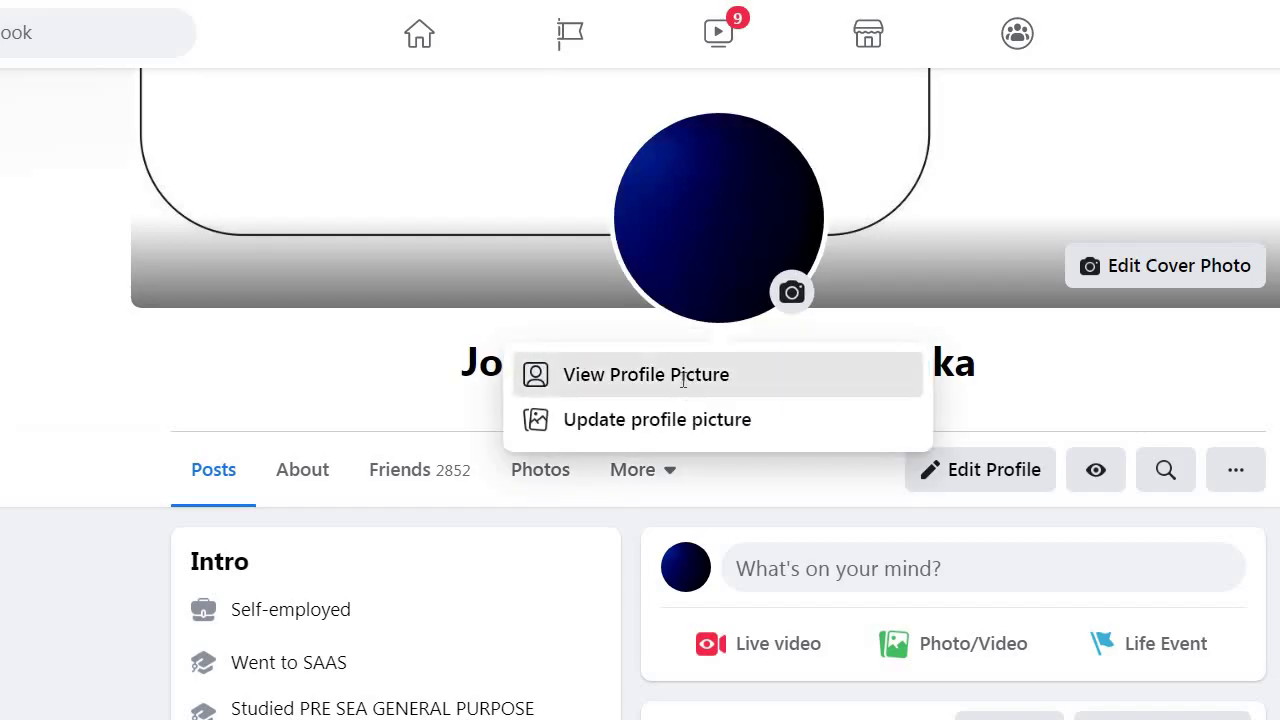